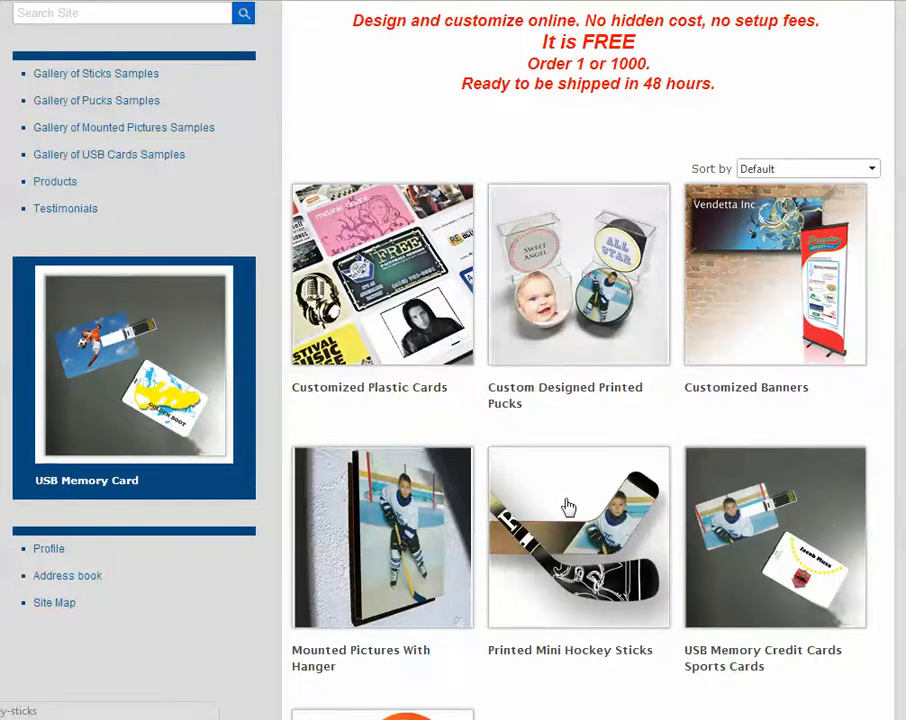
- Open the Design Your Own Plastic Player Stick product among the printed mini hockey sticks and start customizing the order
{"action": "left_click", "coordinate": [568, 508]}
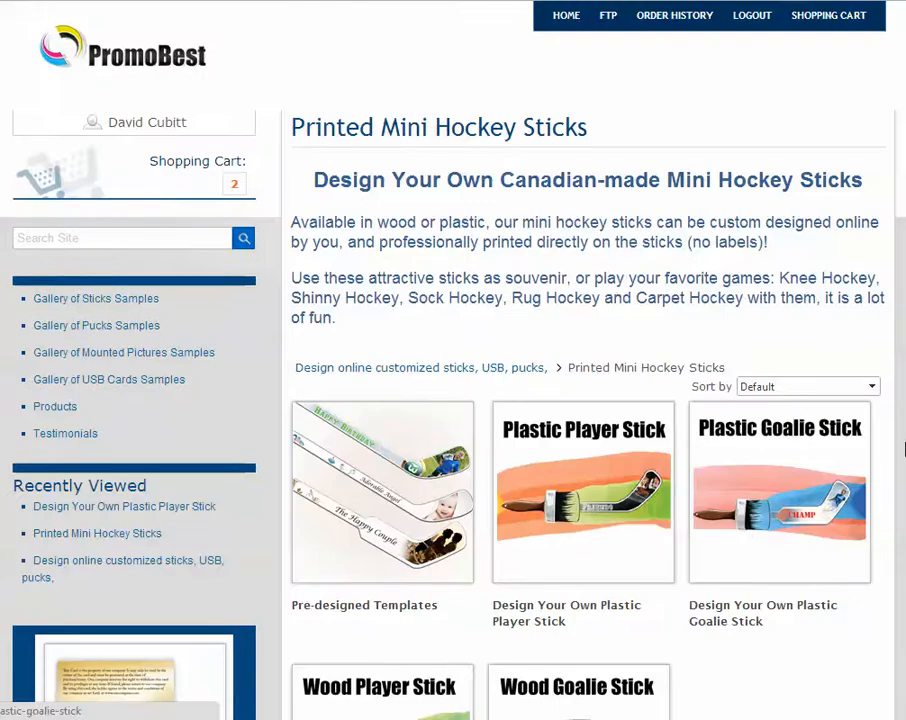
{"action": "scroll", "coordinate": [453, 360], "scroll_direction": "down", "scroll_amount": 3}
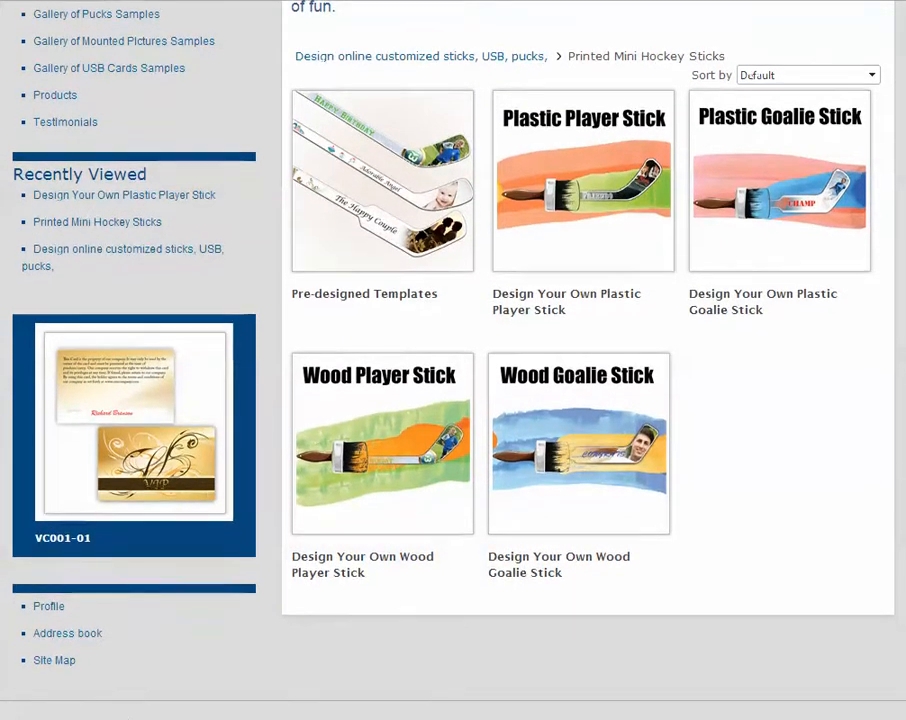
{"action": "scroll", "coordinate": [453, 360], "scroll_direction": "up", "scroll_amount": 2}
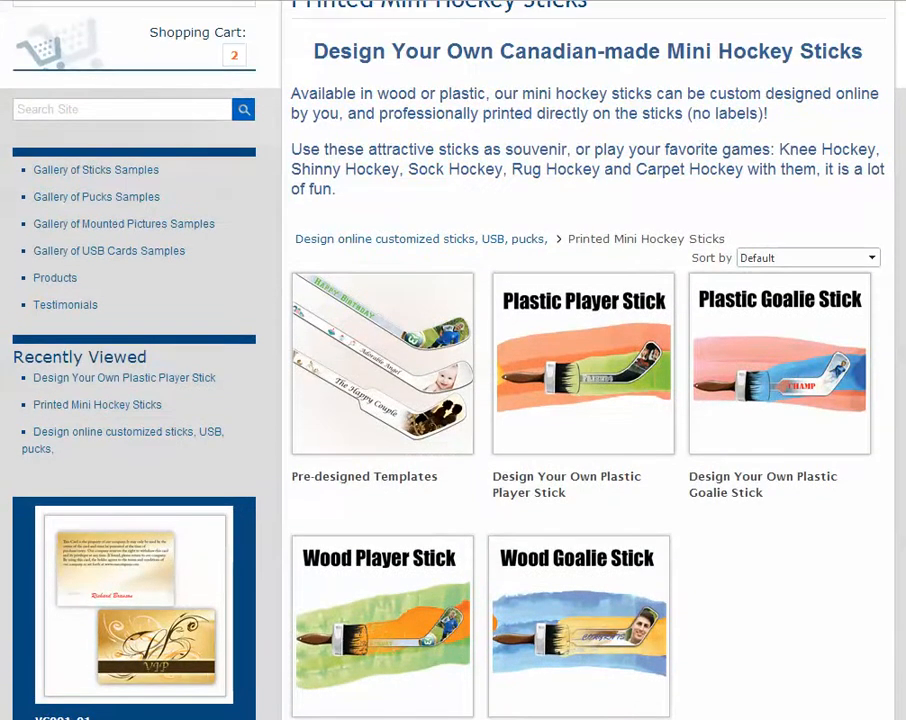
{"action": "left_click", "coordinate": [585, 381]}
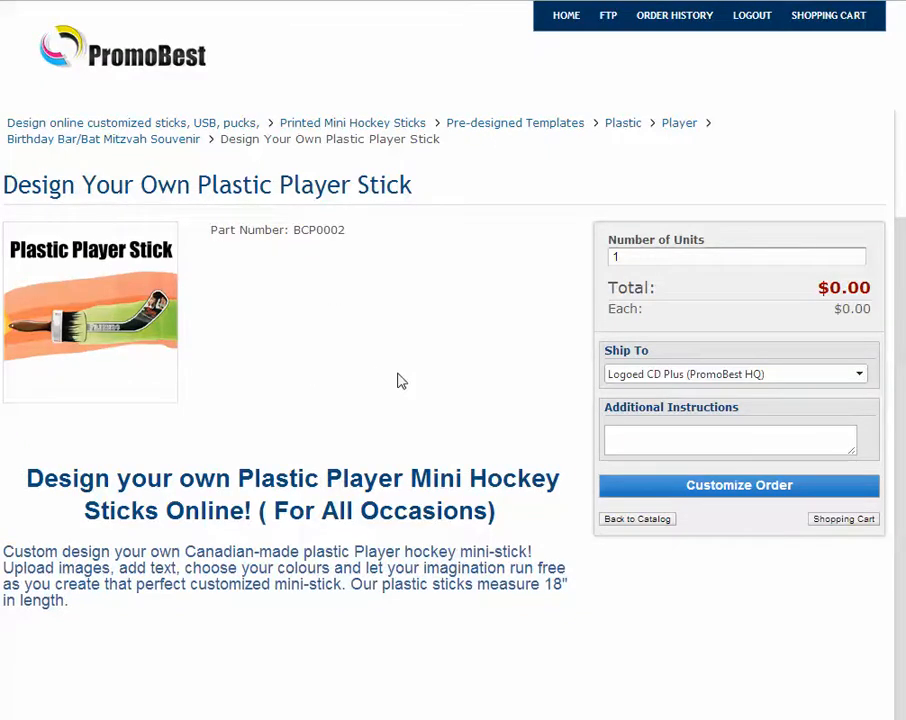
{"action": "left_click", "coordinate": [739, 486]}
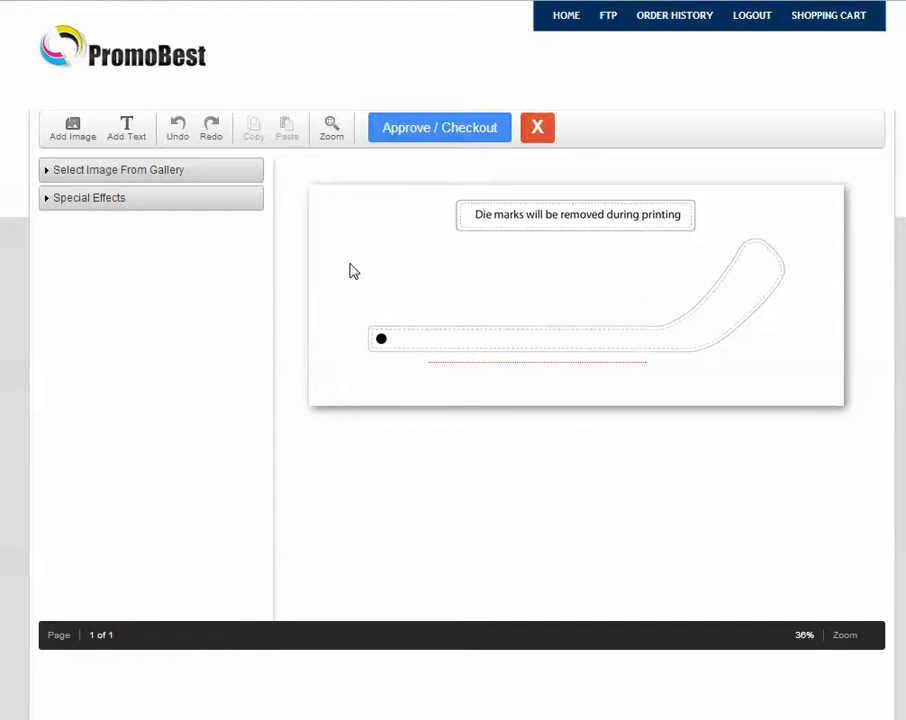
- Fill the stick's shaft with the orange-gold striped gradient that fades to white from the image gallery
{"action": "left_click", "coordinate": [139, 176]}
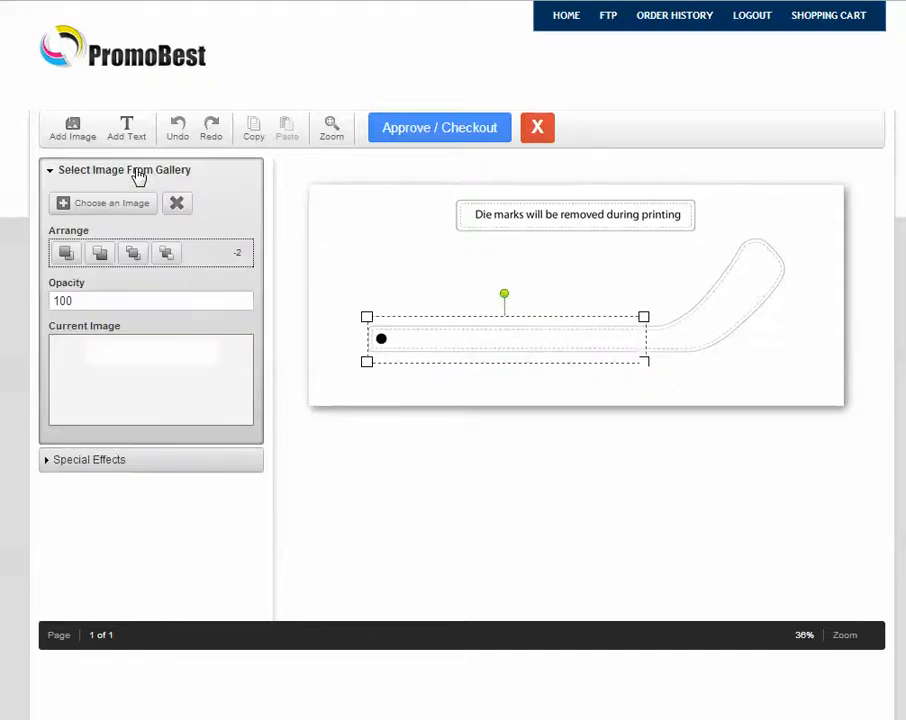
{"action": "left_click", "coordinate": [107, 213]}
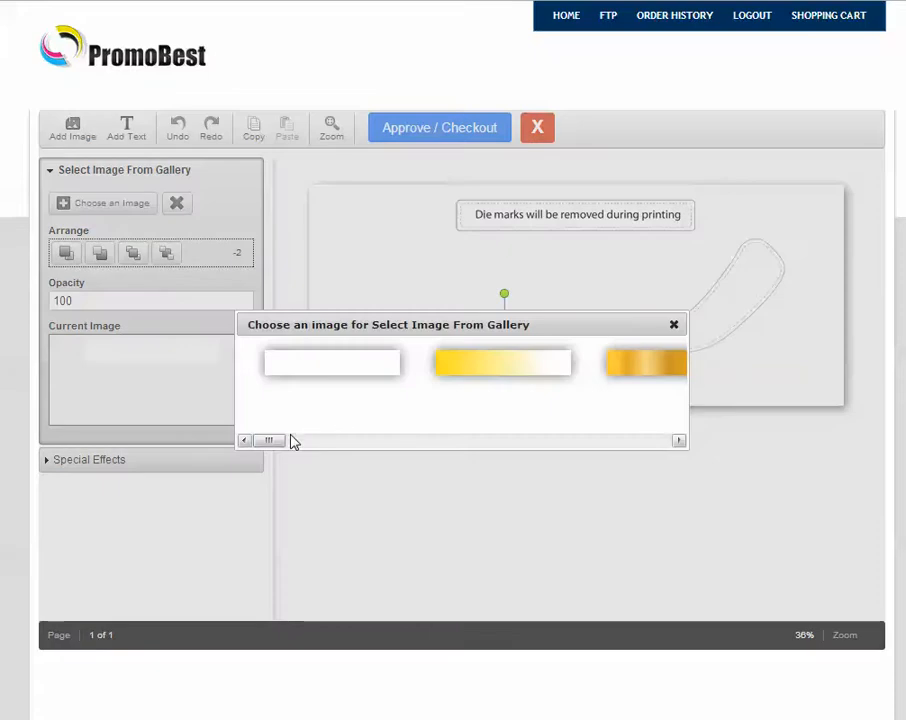
{"action": "mouse_move", "coordinate": [277, 446]}
{"action": "left_mouse_down"}
{"action": "mouse_move", "coordinate": [654, 442]}
{"action": "mouse_move", "coordinate": [290, 452]}
{"action": "left_mouse_up"}
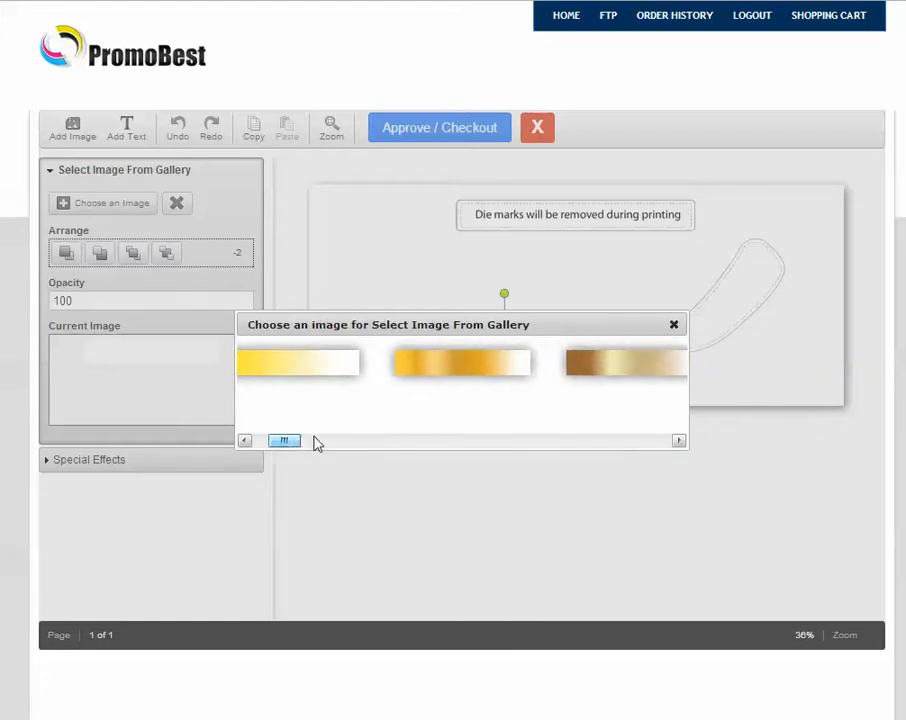
{"action": "left_click", "coordinate": [459, 375]}
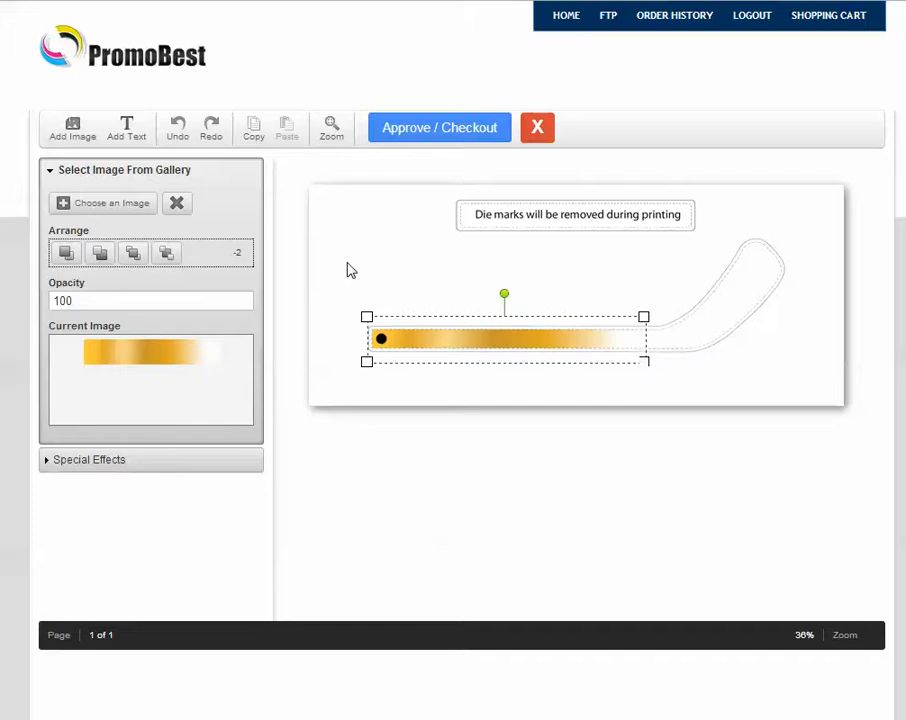
- Add a text object to the design and replace its placeholder wording with "Star Player #88"
{"action": "left_click", "coordinate": [128, 131]}
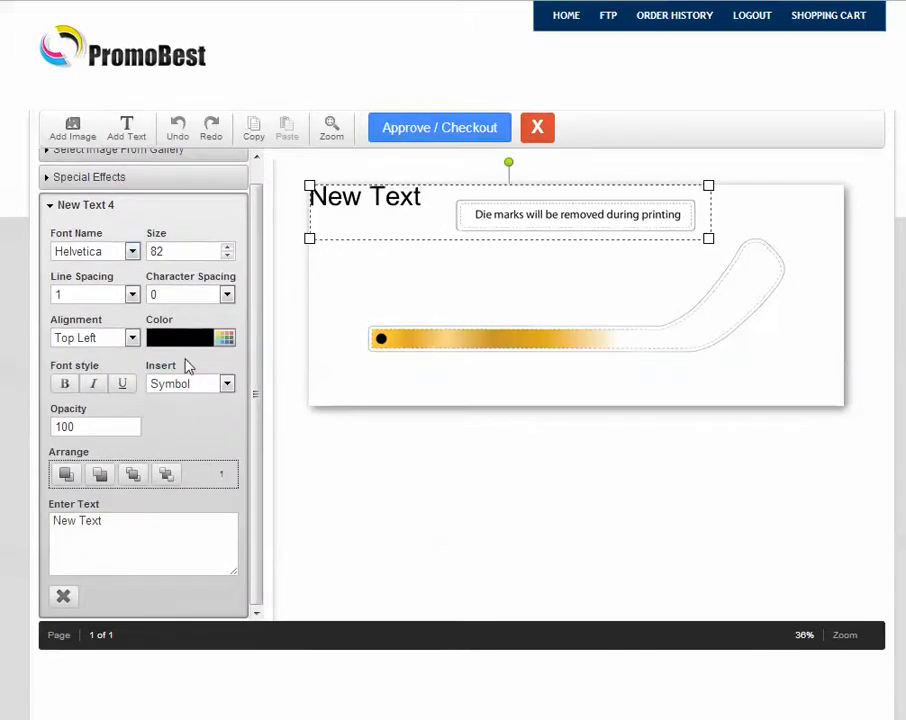
{"action": "left_click", "coordinate": [132, 252]}
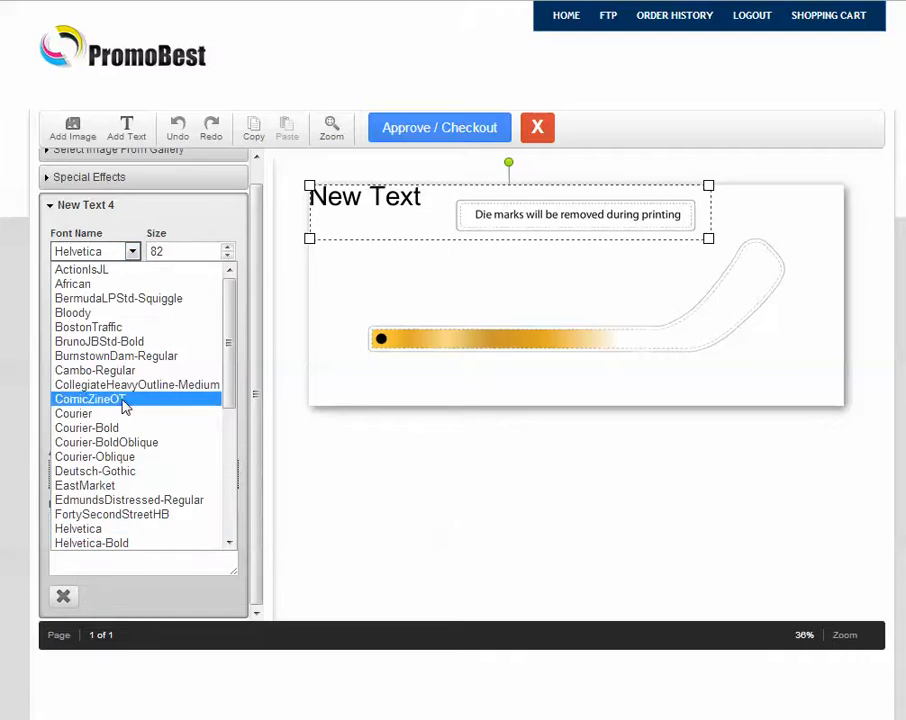
{"action": "left_click", "coordinate": [133, 253]}
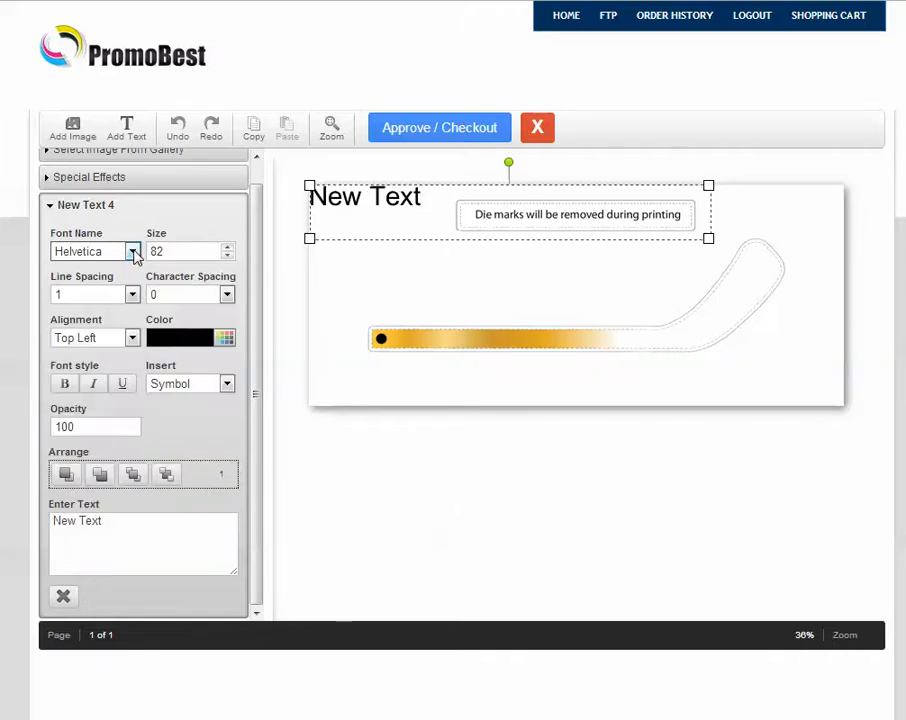
{"action": "left_click", "coordinate": [105, 522]}
{"action": "key", "text": "BackSpace"}
{"action": "key", "text": "BackSpace"}
{"action": "key", "text": "BackSpace"}
{"action": "key", "text": "BackSpace"}
{"action": "key", "text": "BackSpace"}
{"action": "key", "text": "BackSpace"}
{"action": "key", "text": "BackSpace"}
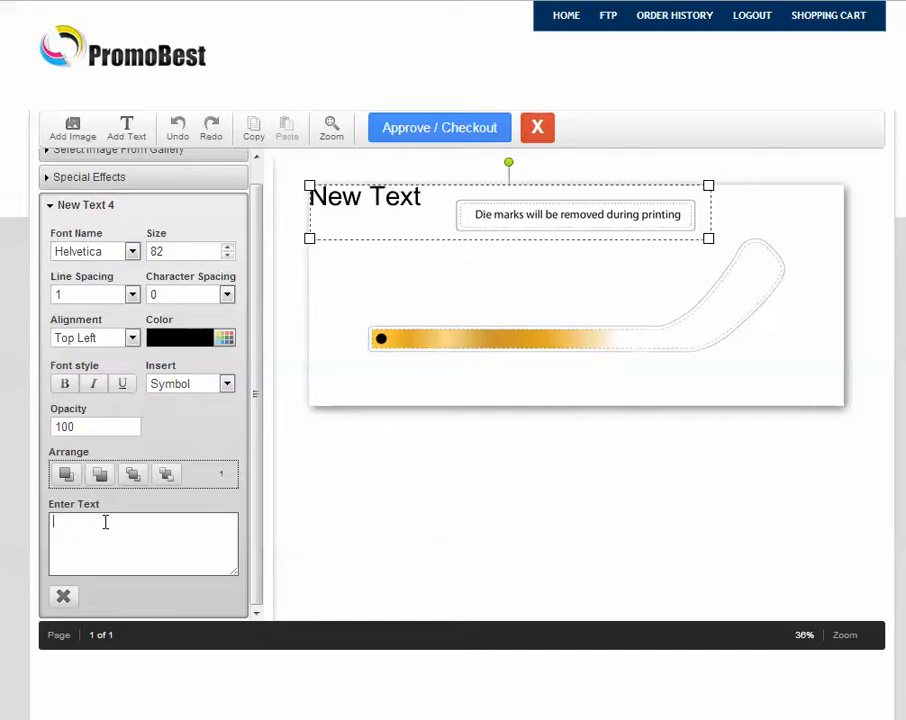
{"action": "type", "text": "S"}
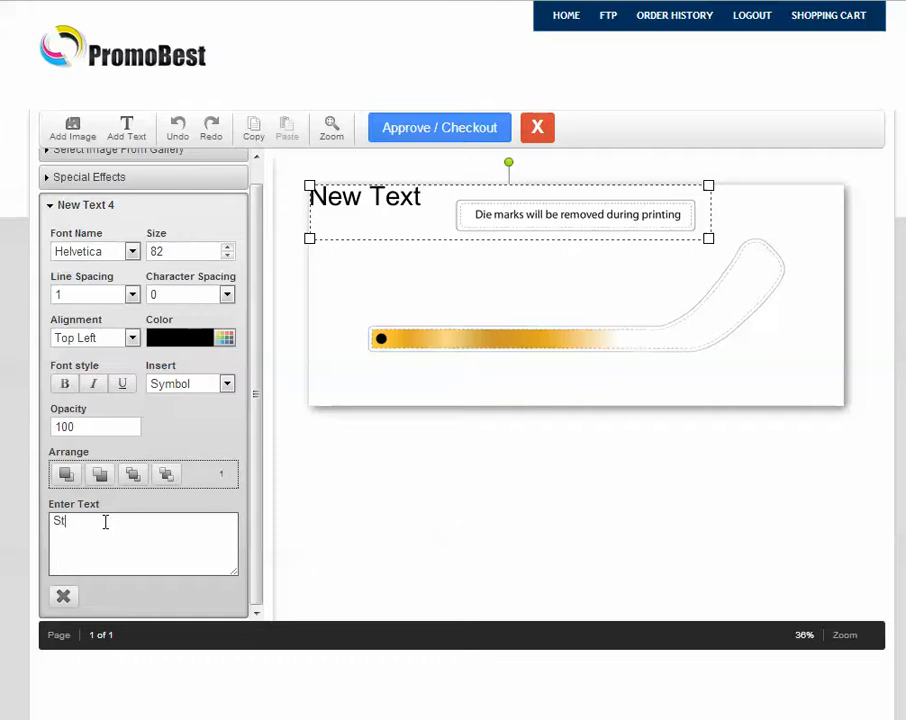
{"action": "type", "text": "tar"}
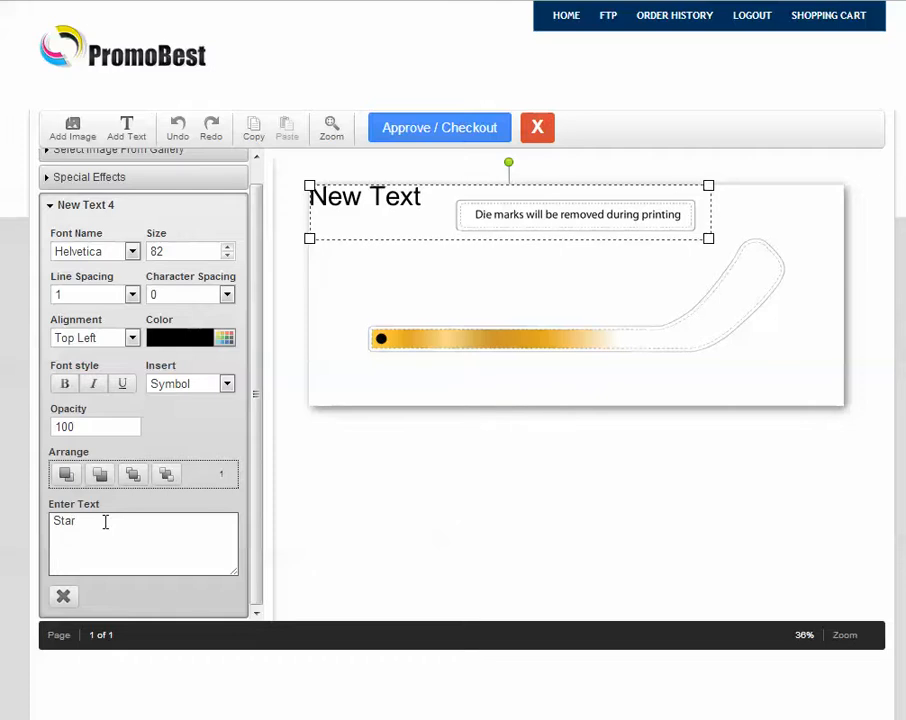
{"action": "type", "text": " Player "}
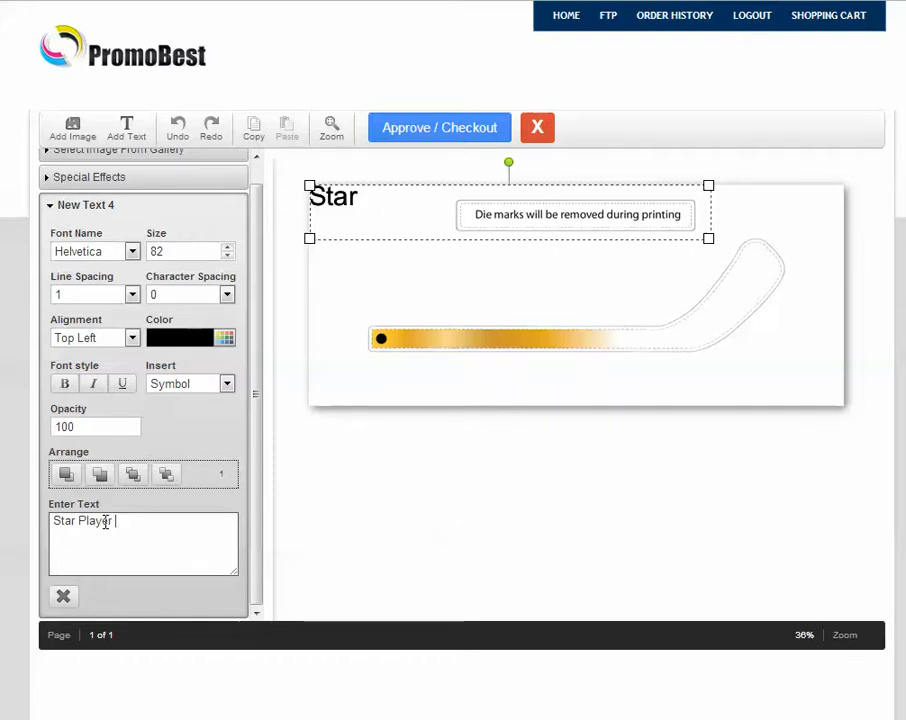
{"action": "type", "text": "#88"}
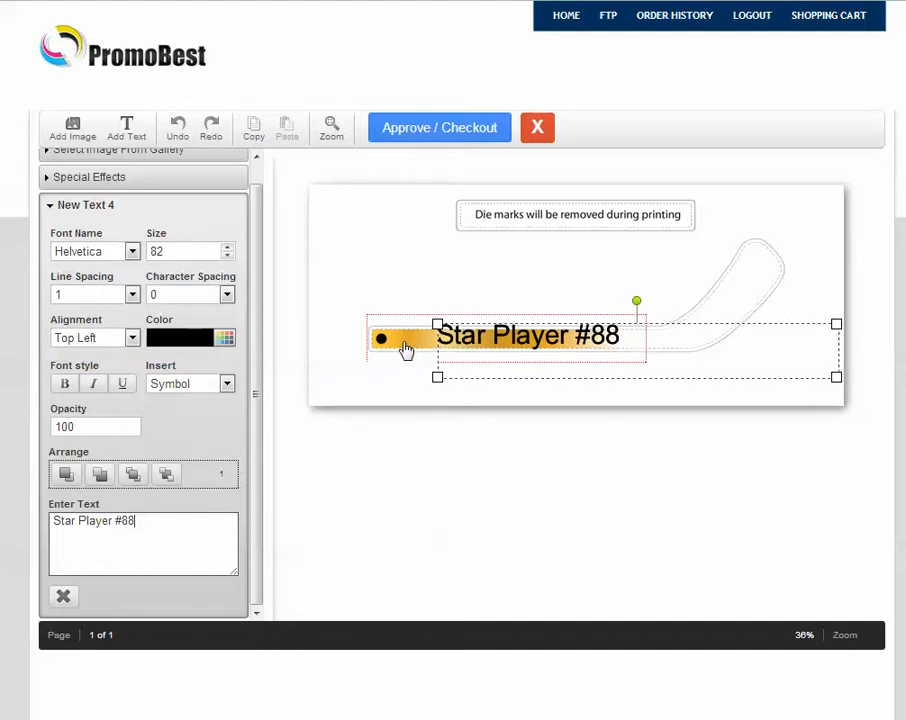
- Reduce the "Star Player #88" text size to 63 and shift the text slightly down on the gradient shaft
{"action": "left_click", "coordinate": [228, 257]}
{"action": "left_click", "coordinate": [228, 257]}
{"action": "left_click", "coordinate": [228, 257]}
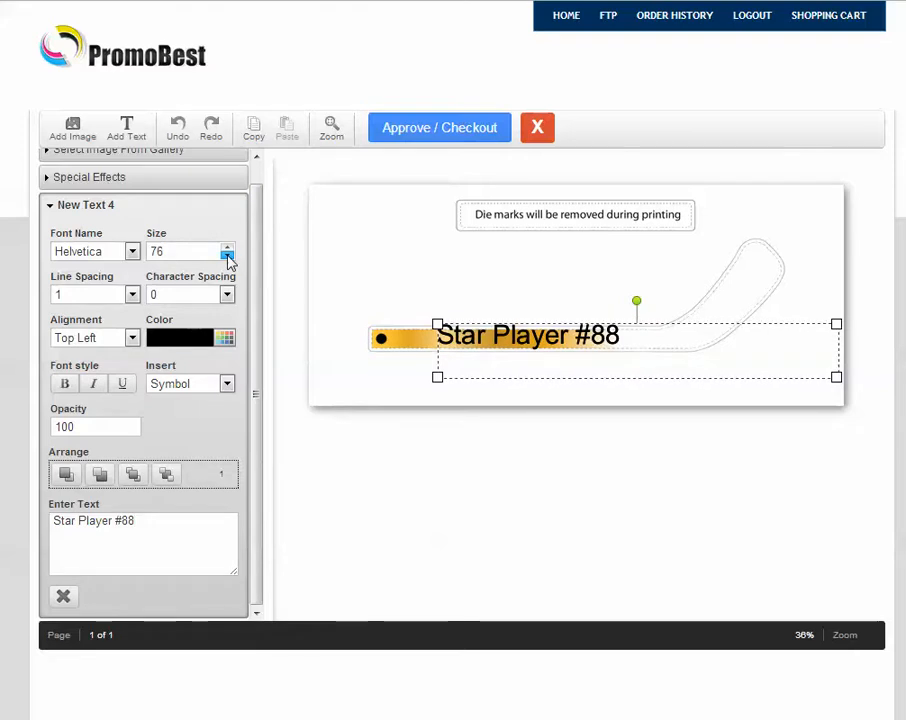
{"action": "left_click", "coordinate": [228, 257]}
{"action": "left_click", "coordinate": [228, 257]}
{"action": "left_click", "coordinate": [228, 257]}
{"action": "left_click", "coordinate": [228, 257]}
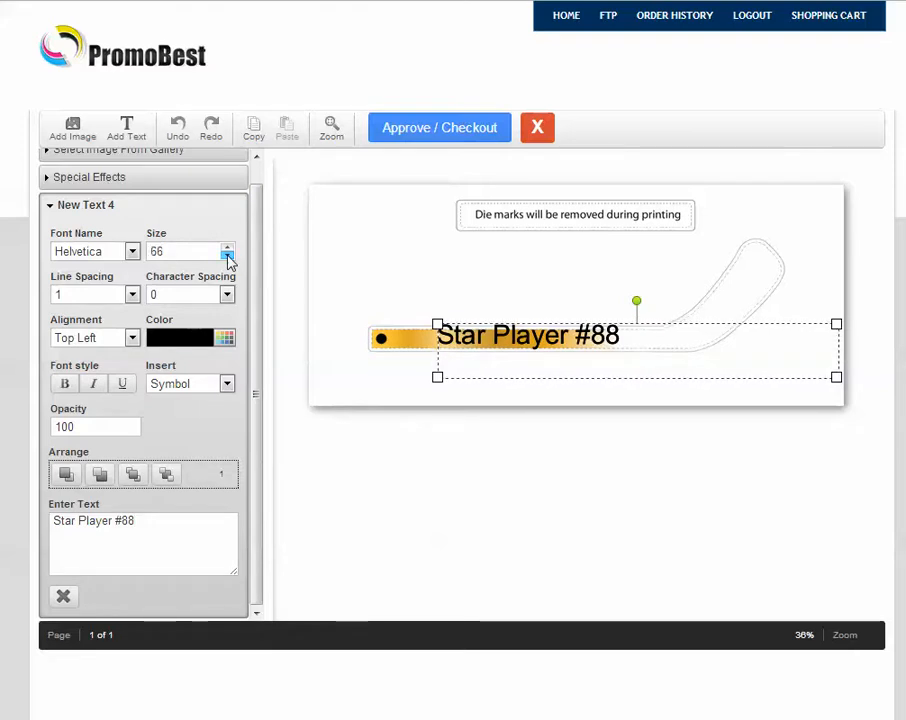
{"action": "left_click", "coordinate": [228, 257]}
{"action": "left_click", "coordinate": [228, 257]}
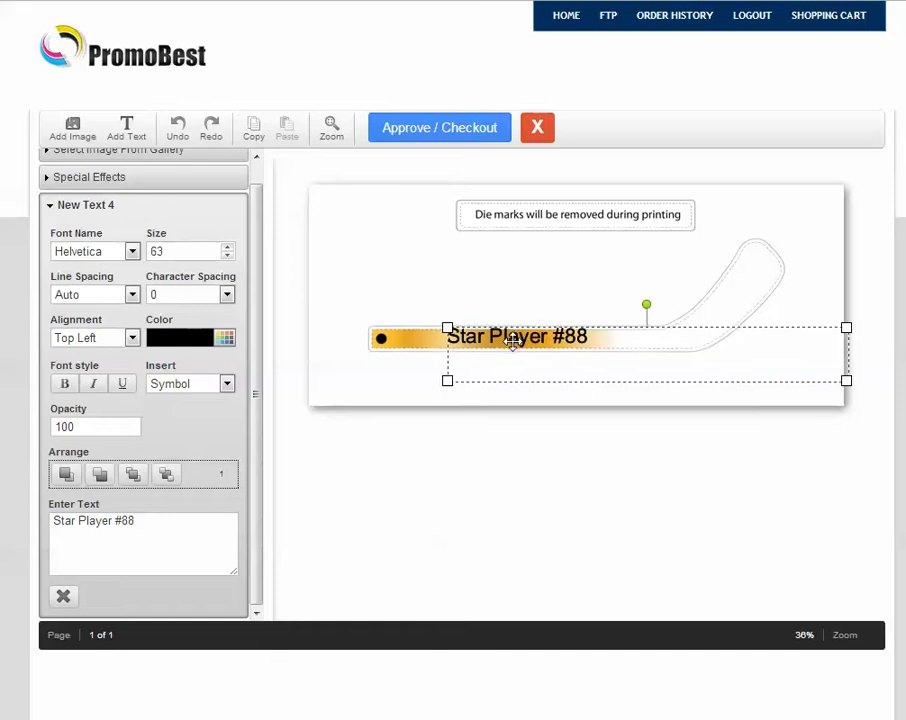
{"action": "left_click_drag", "start_coordinate": [514, 343], "coordinate": [514, 353]}
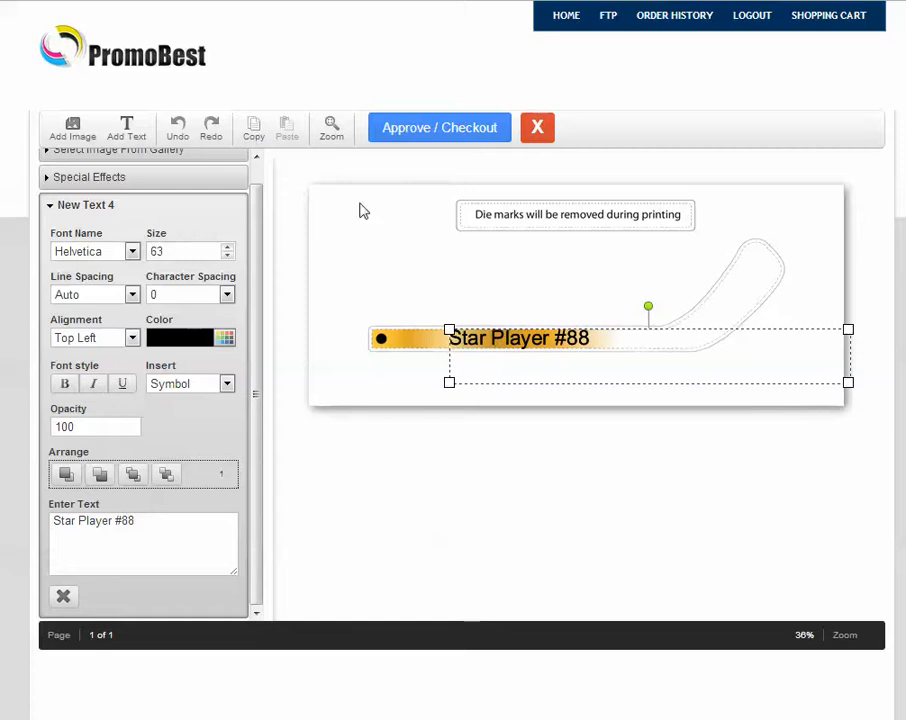
- Reduce the "Star Player #88" text size to 54, nudge it to sit inside the shaft's dashed margin, and deselect it
{"action": "left_click", "coordinate": [331, 130]}
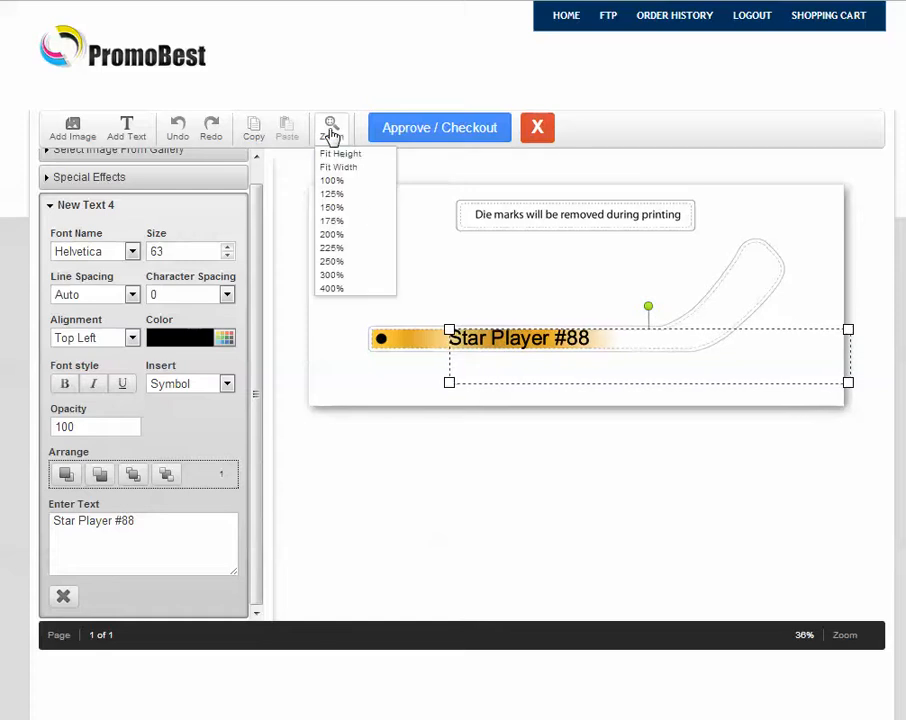
{"action": "left_click", "coordinate": [332, 194]}
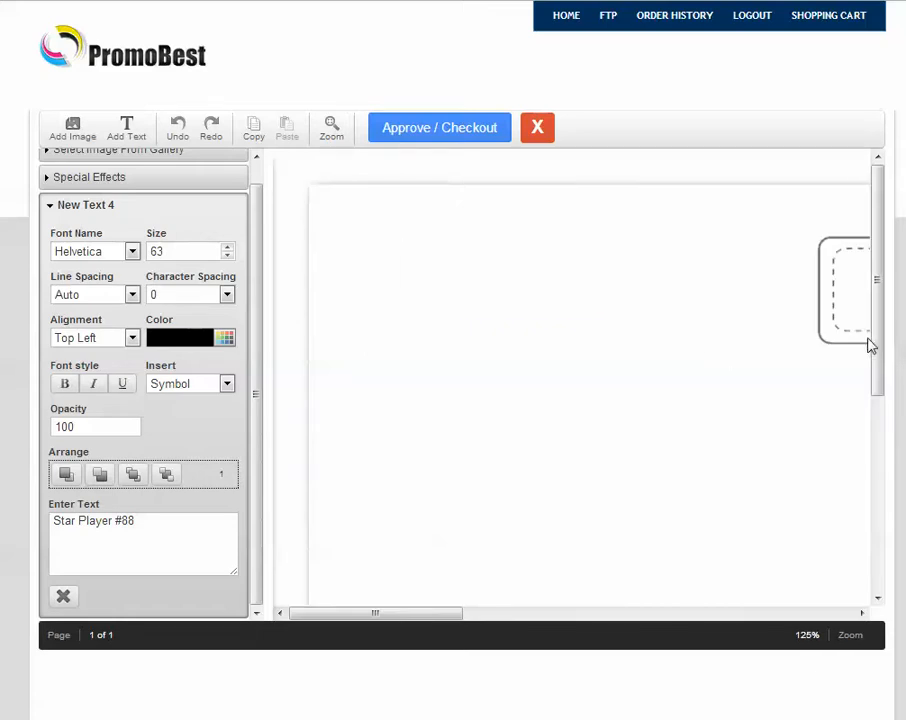
{"action": "left_click_drag", "start_coordinate": [880, 345], "coordinate": [880, 514]}
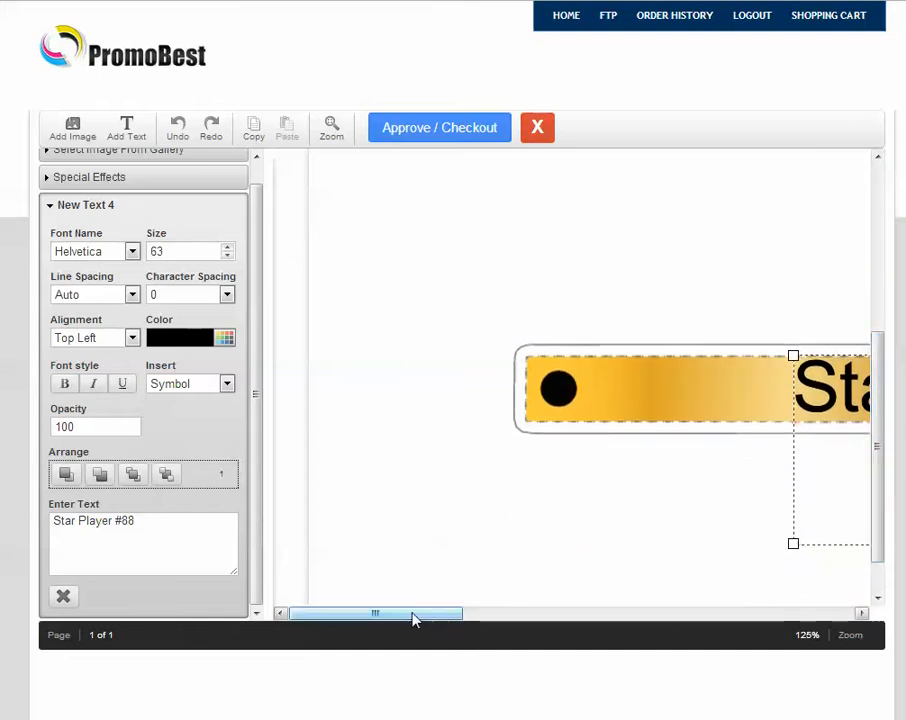
{"action": "left_click_drag", "start_coordinate": [413, 619], "coordinate": [550, 622]}
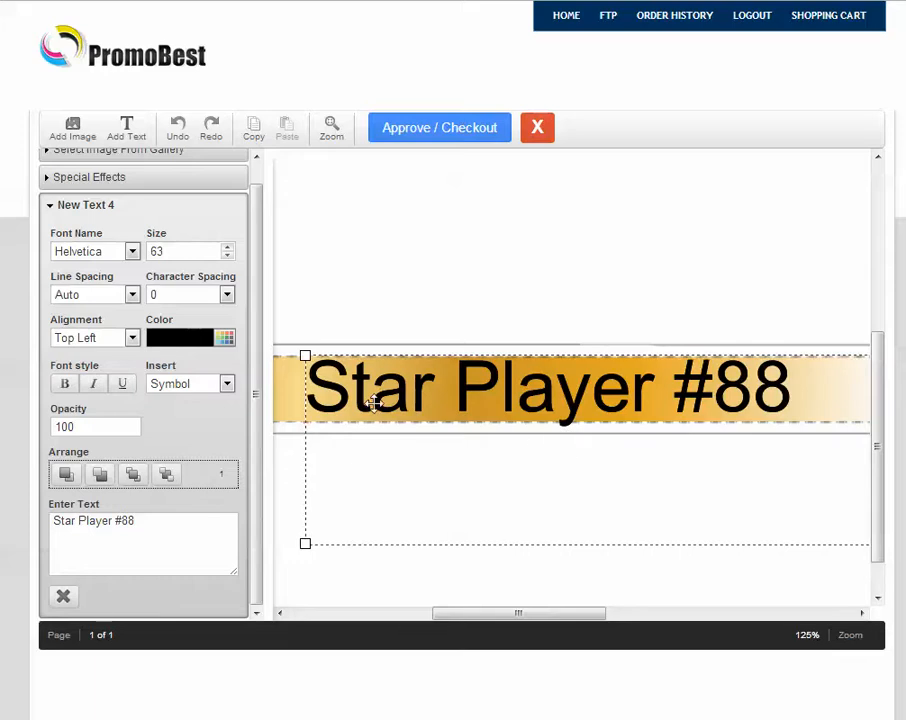
{"action": "left_click", "coordinate": [228, 257]}
{"action": "left_click", "coordinate": [228, 257]}
{"action": "left_click", "coordinate": [228, 257]}
{"action": "left_click", "coordinate": [228, 257]}
{"action": "left_click", "coordinate": [228, 257]}
{"action": "left_click", "coordinate": [228, 257]}
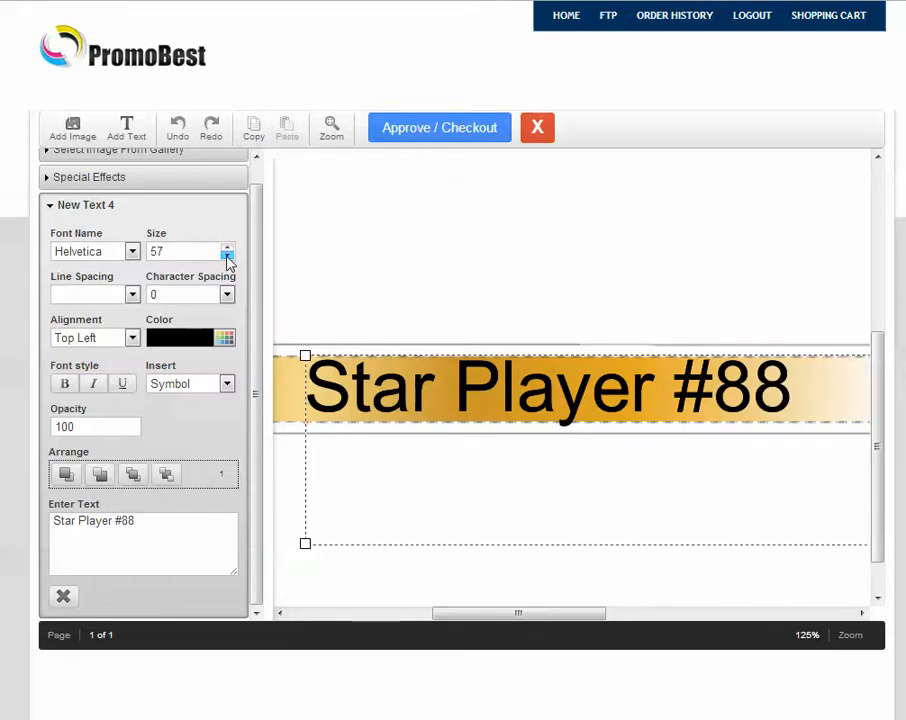
{"action": "left_click", "coordinate": [228, 257]}
{"action": "left_click", "coordinate": [228, 257]}
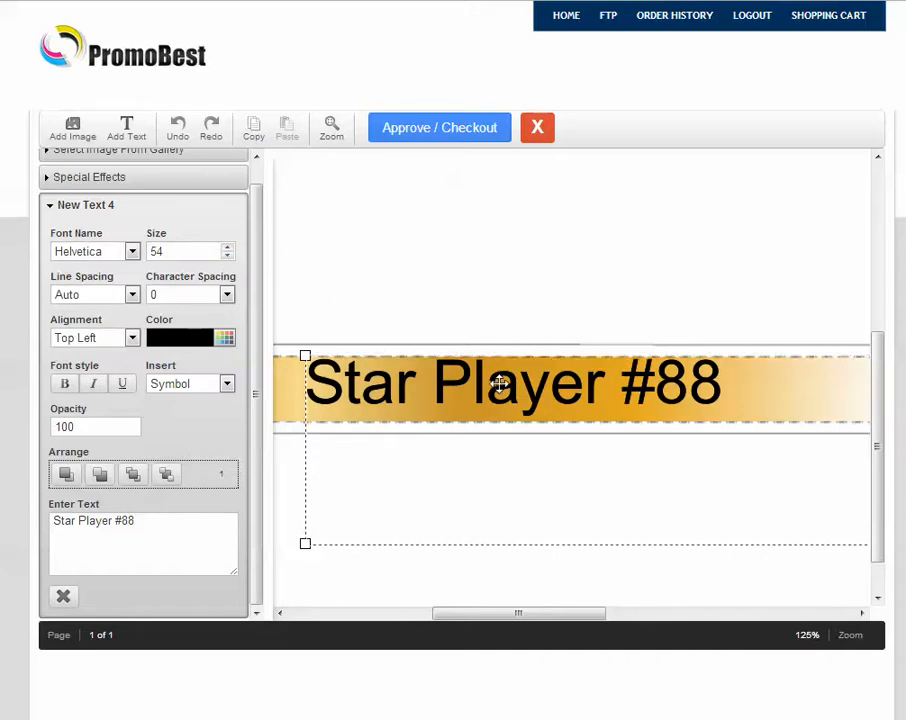
{"action": "left_click_drag", "start_coordinate": [498, 384], "coordinate": [502, 386]}
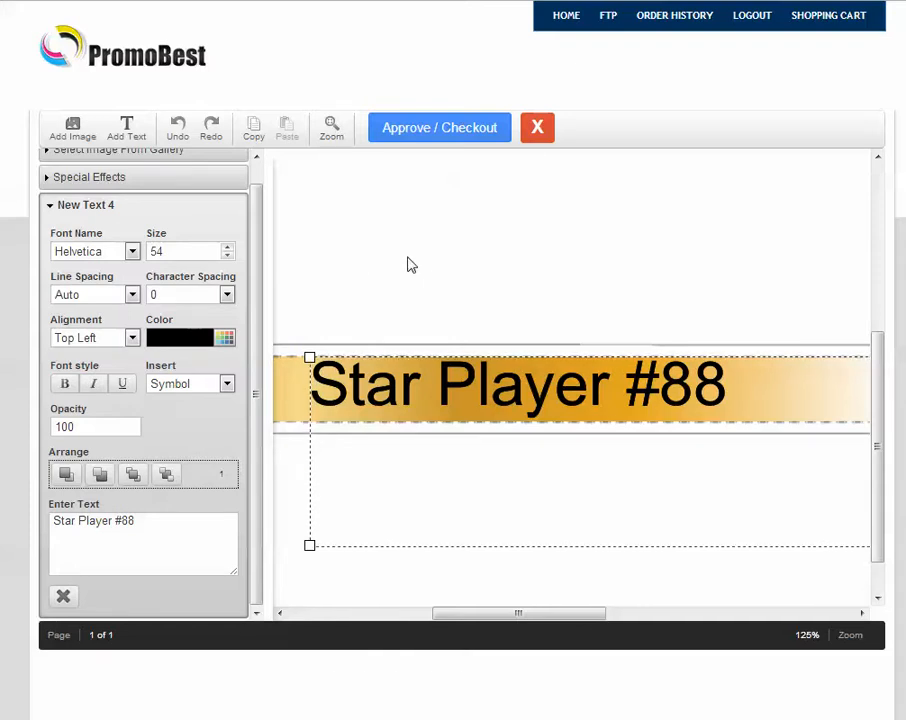
{"action": "left_click", "coordinate": [334, 139]}
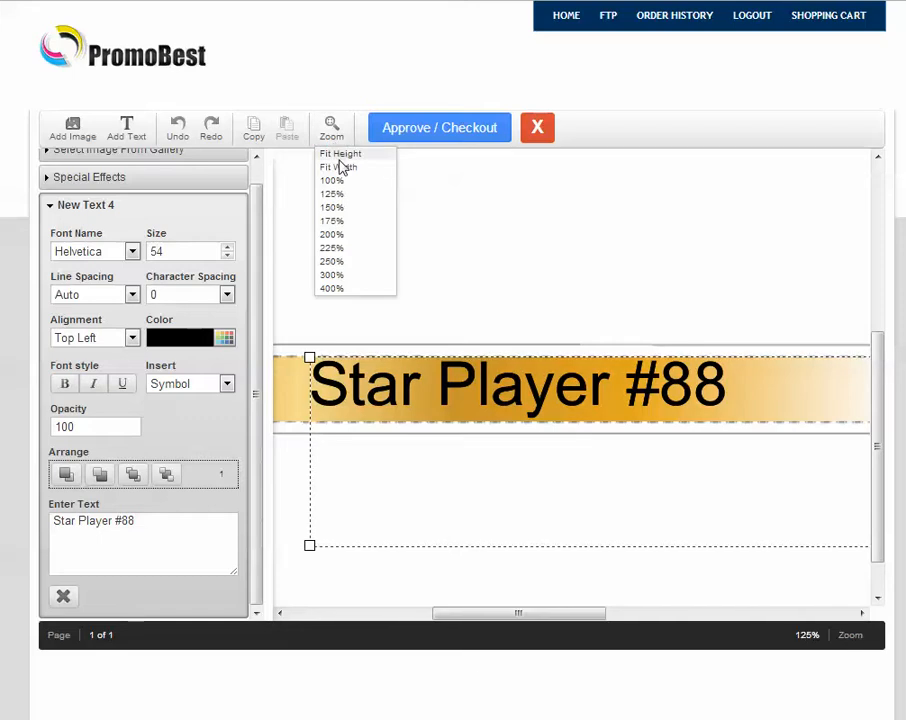
{"action": "left_click", "coordinate": [340, 168]}
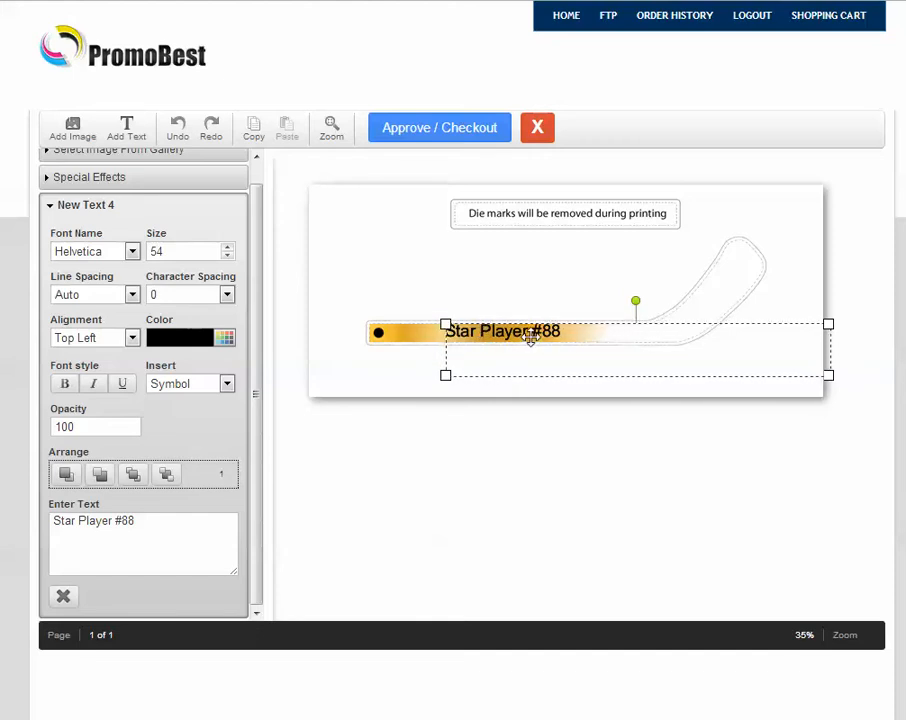
{"action": "left_click", "coordinate": [408, 285]}
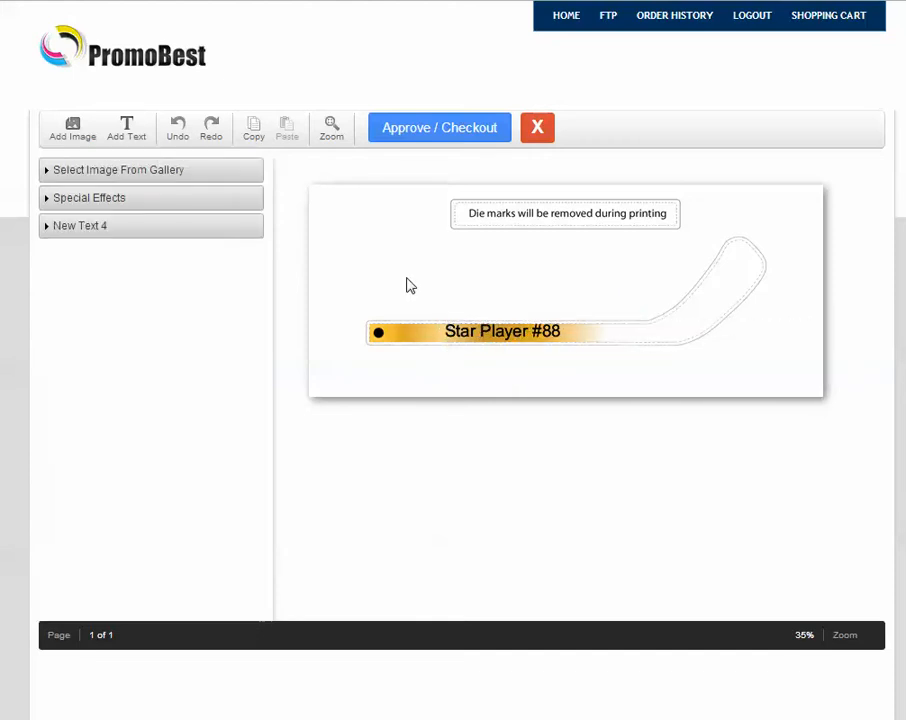